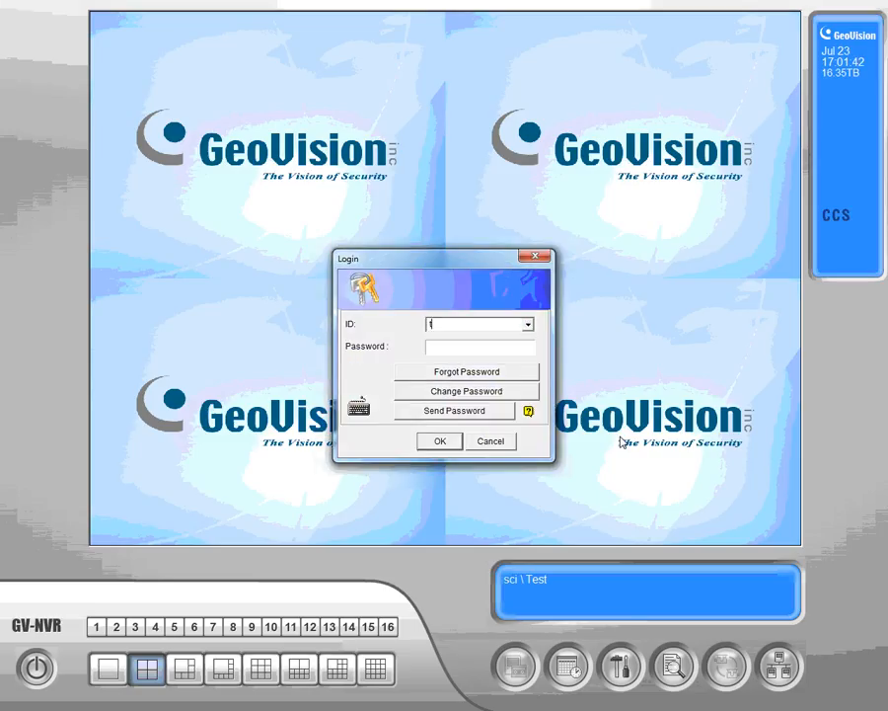
# - Log in with the ID training and enter the account password
pyautogui.write('trainingtraining')
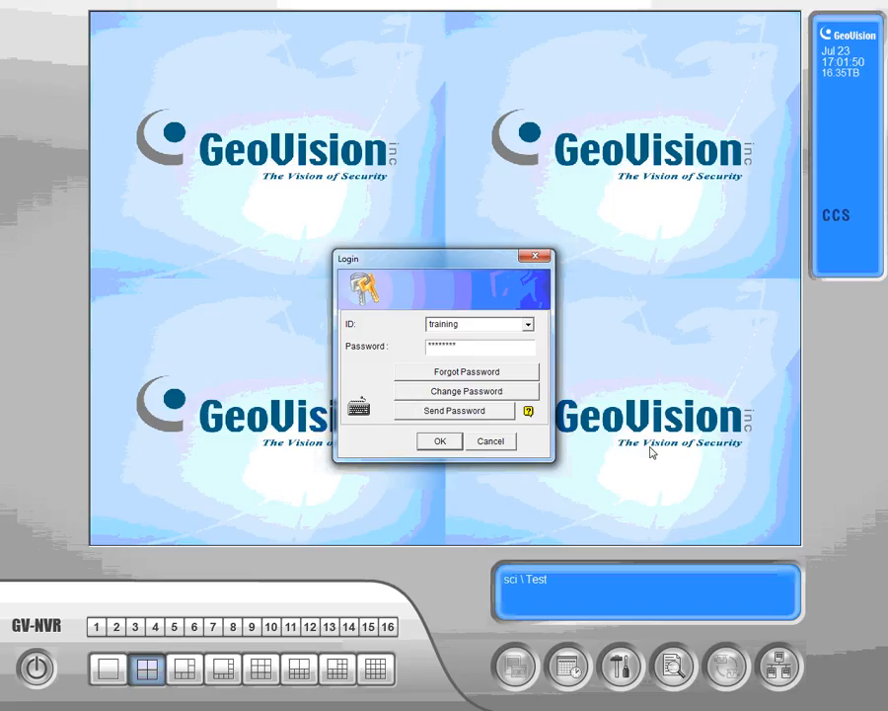
pyautogui.press('Return')
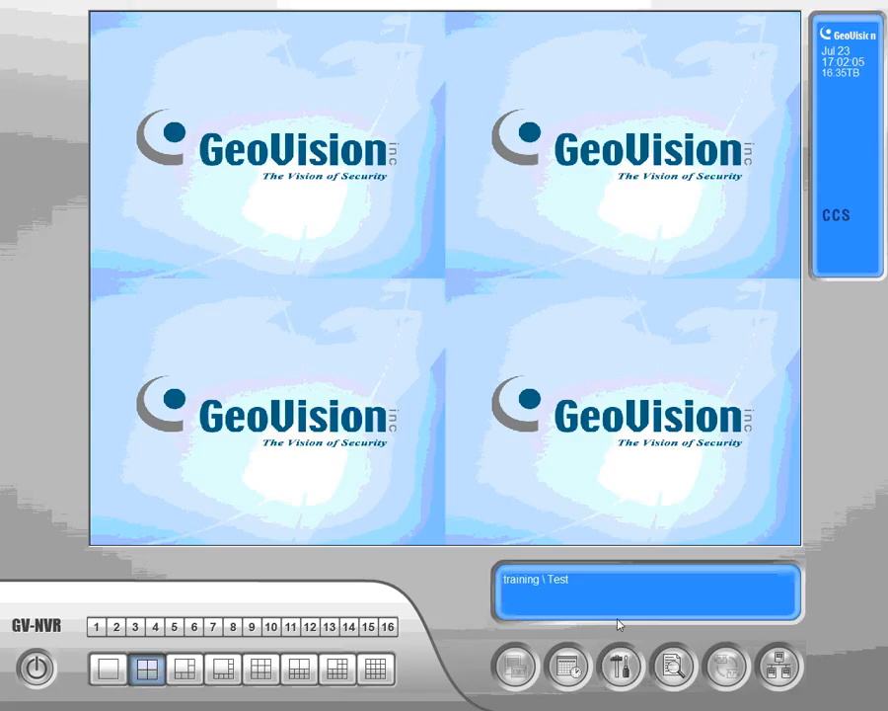
# - Open the local account editor in the password setup and expand the User group
pyautogui.click(622, 668)
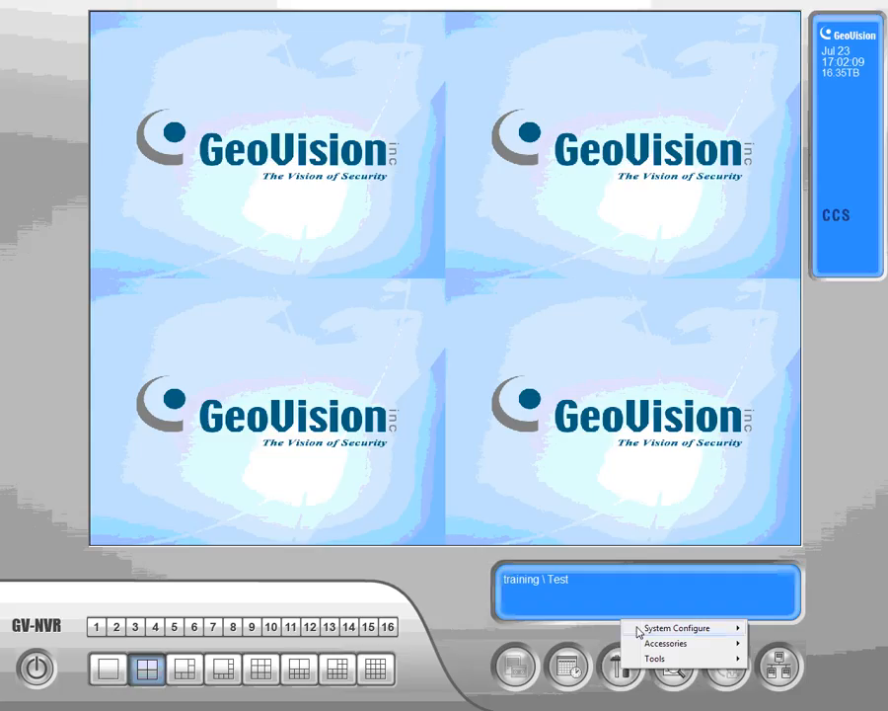
pyautogui.moveTo(639, 632)
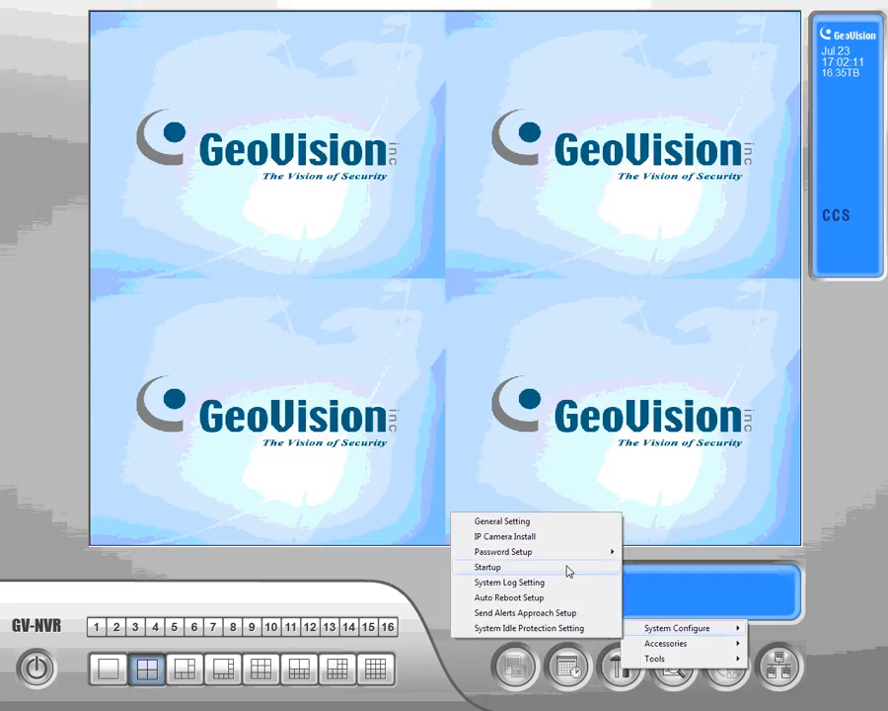
pyautogui.moveTo(560, 552)
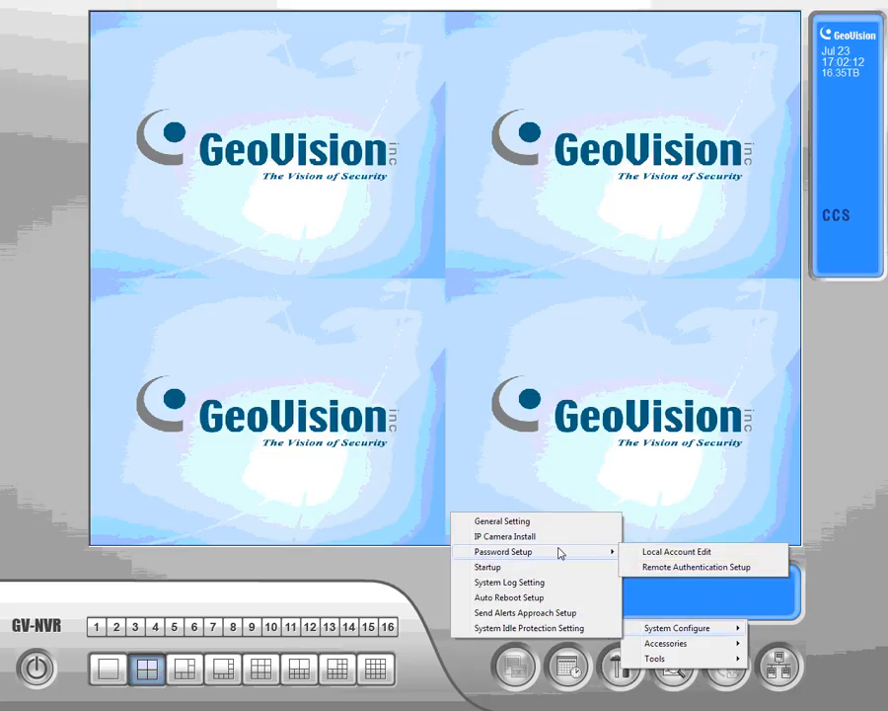
pyautogui.click(652, 557)
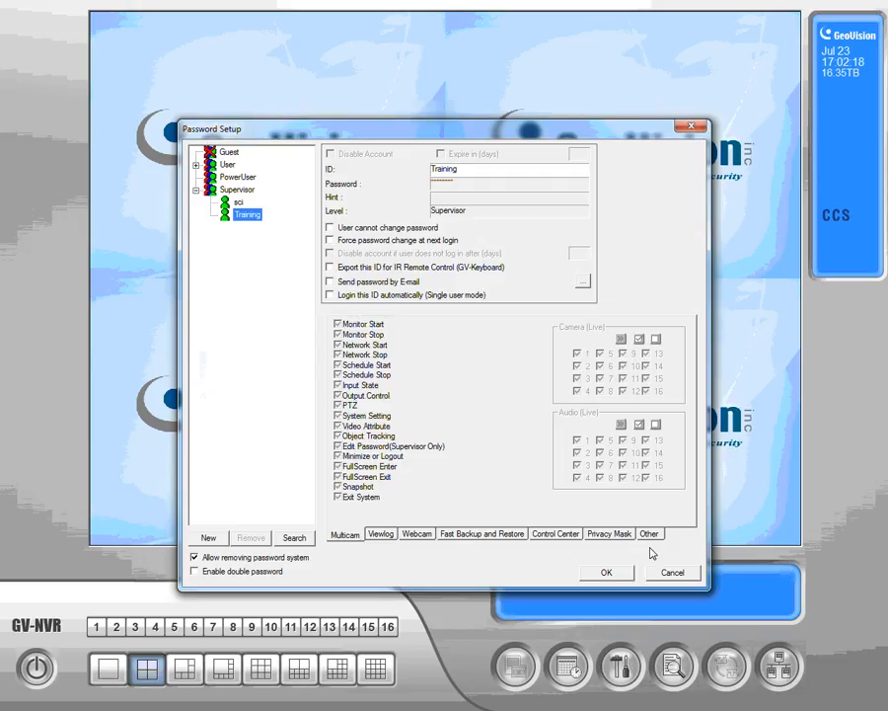
pyautogui.click(195, 165)
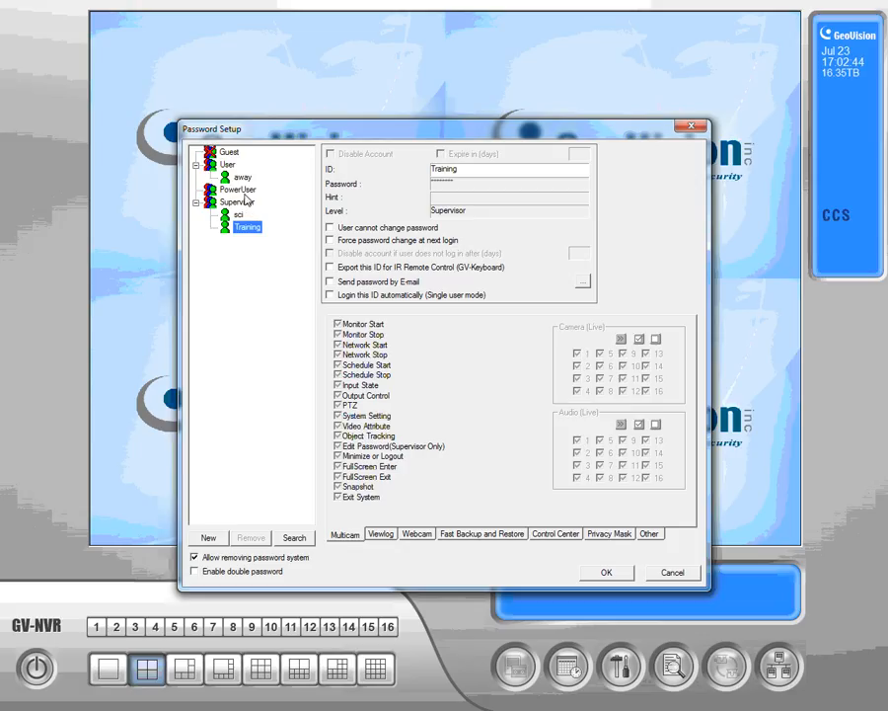
# - Create a PowerUser-level account with the ID username, entering and confirming the account password
pyautogui.click(241, 191)
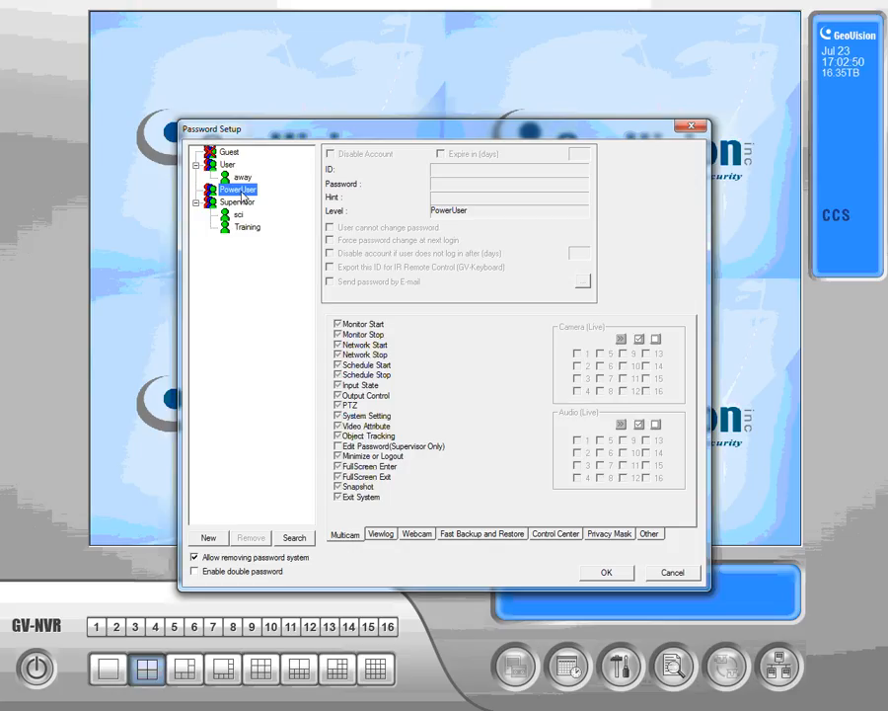
pyautogui.click(209, 539)
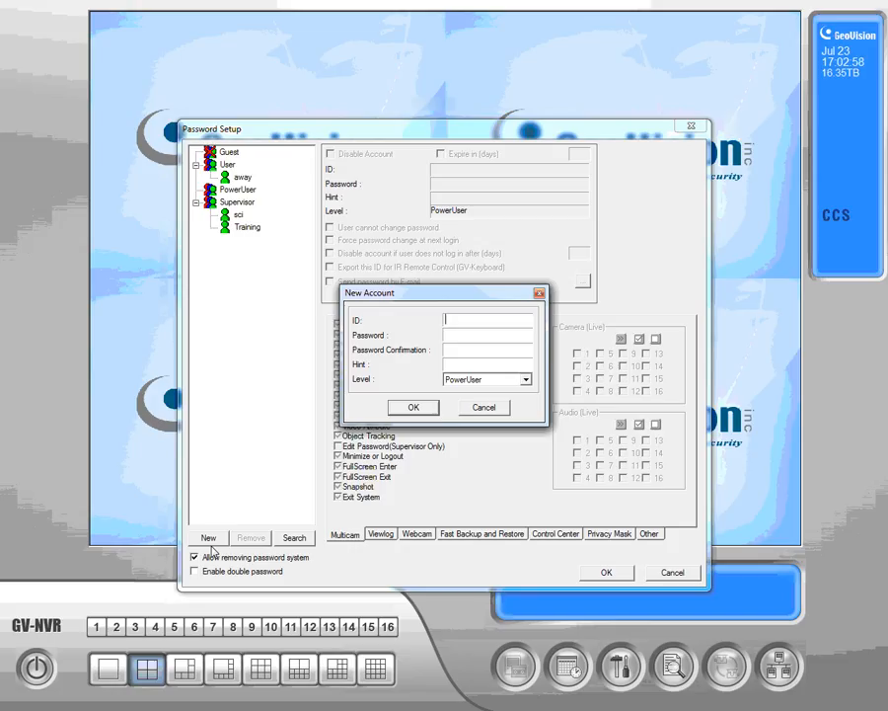
pyautogui.write('username')
pyautogui.press('Tab')
pyautogui.write('********')
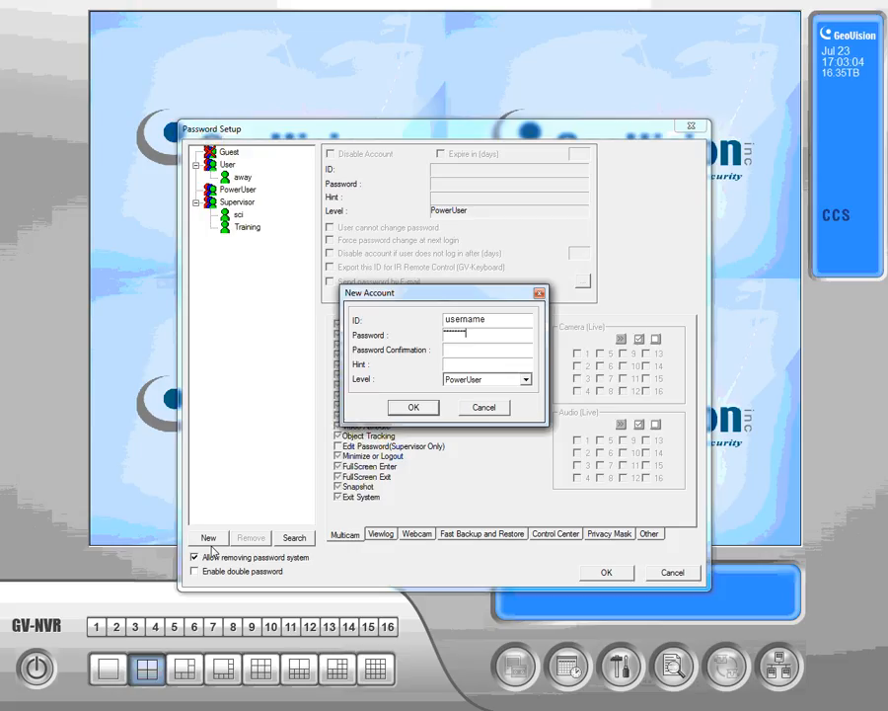
pyautogui.press('Tab')
pyautogui.write('********')
pyautogui.click(427, 407)
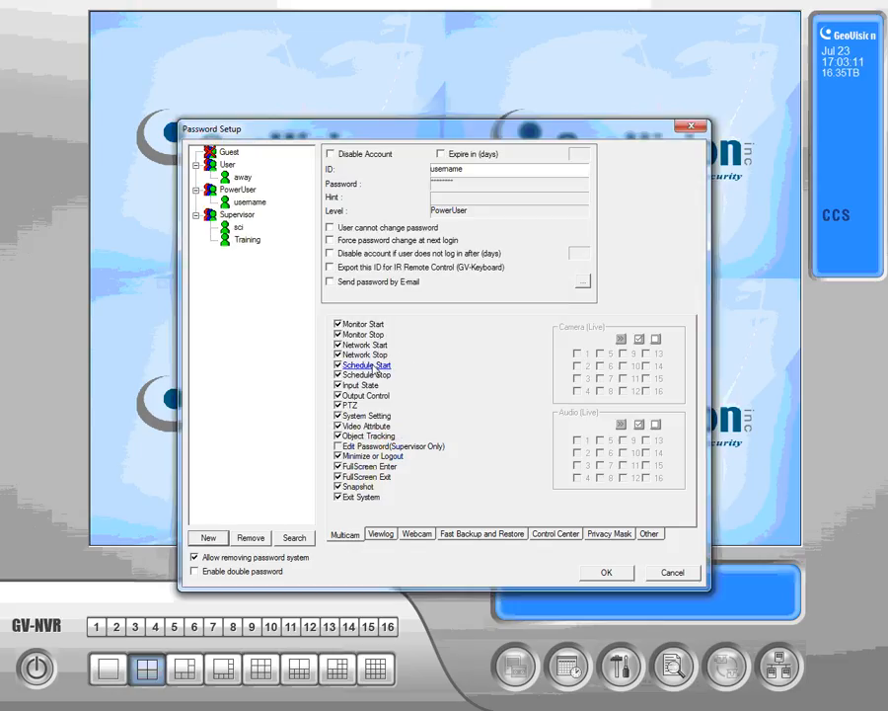
# - Disable Exit System, Minimize or Logout, Network Stop and Schedule Stop in the new PowerUser account's Multicam permissions
pyautogui.click(251, 203)
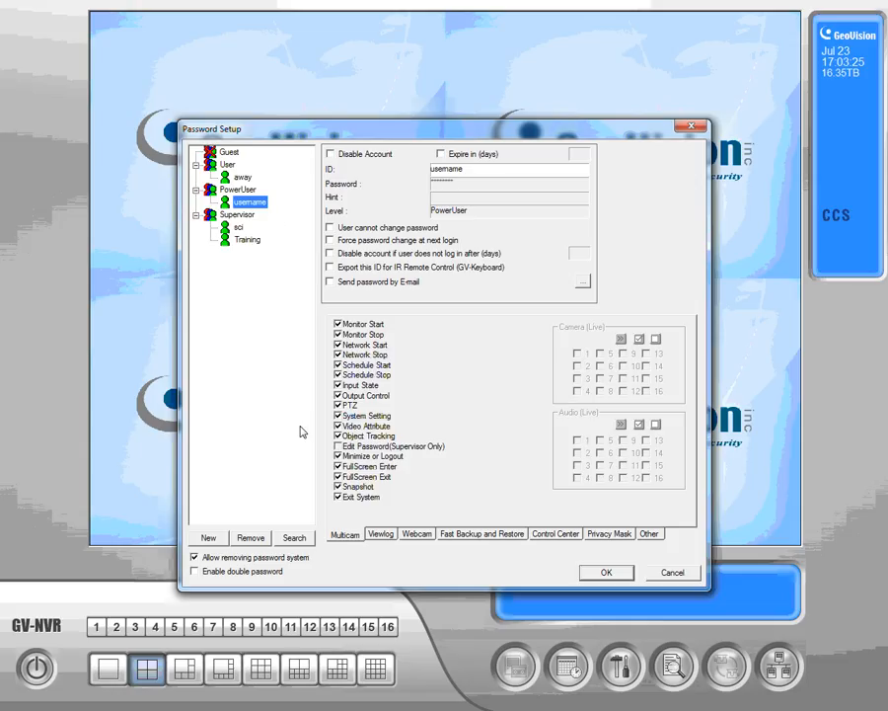
pyautogui.click(338, 498)
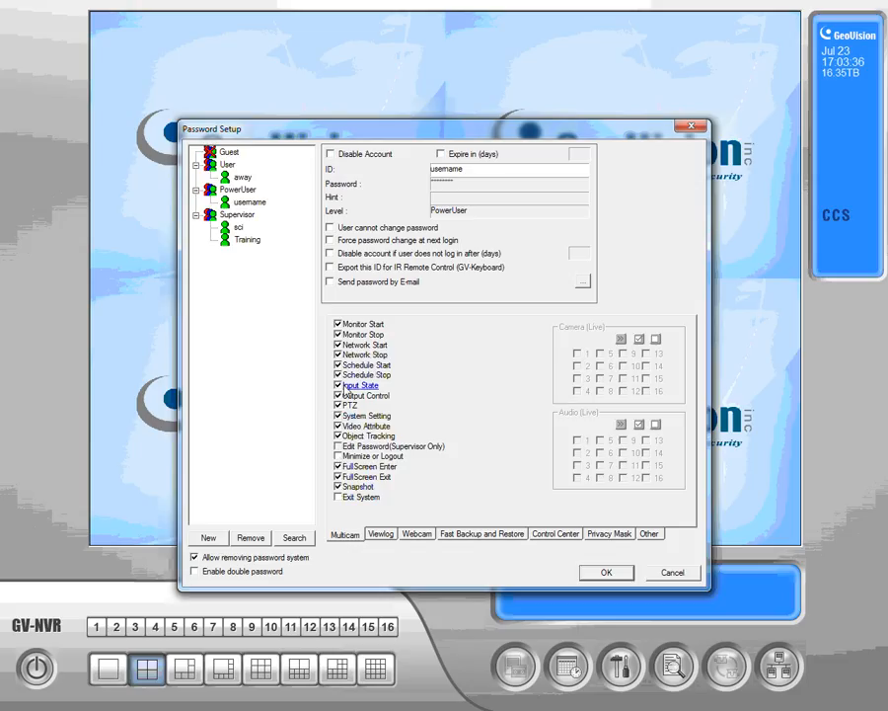
pyautogui.click(338, 355)
pyautogui.click(338, 375)
# - Disable Delete EventLog in the PowerUser account's Viewlog permissions, keeping Execute EventLog enabled
pyautogui.click(381, 534)
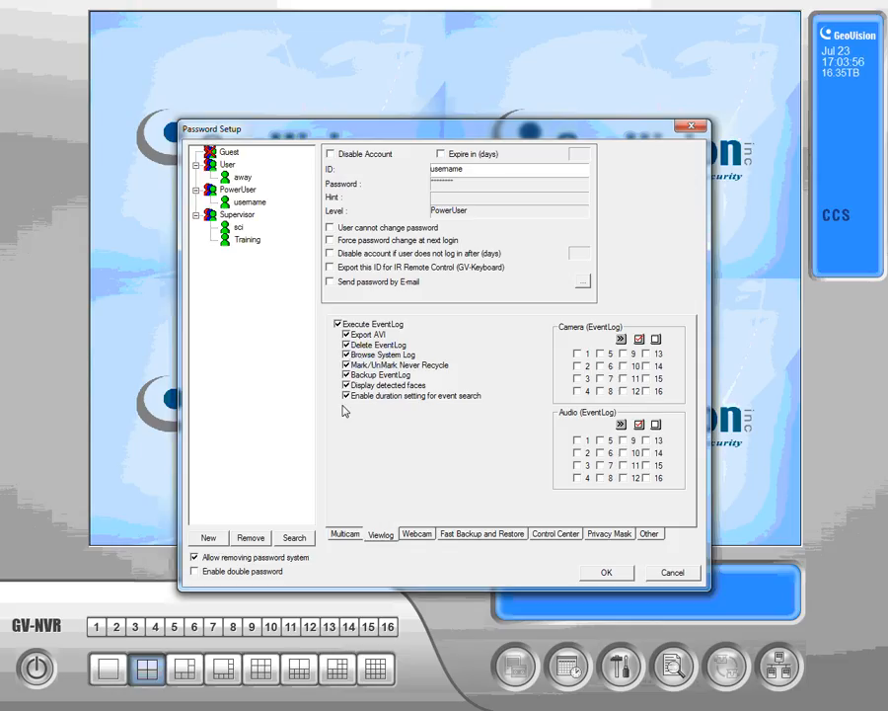
pyautogui.click(338, 323)
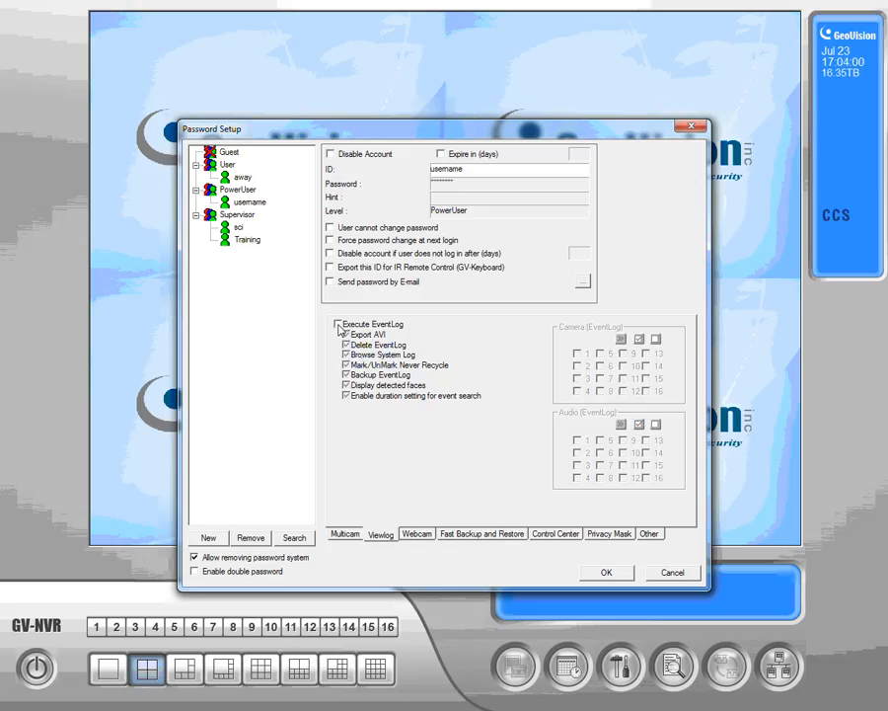
pyautogui.click(339, 325)
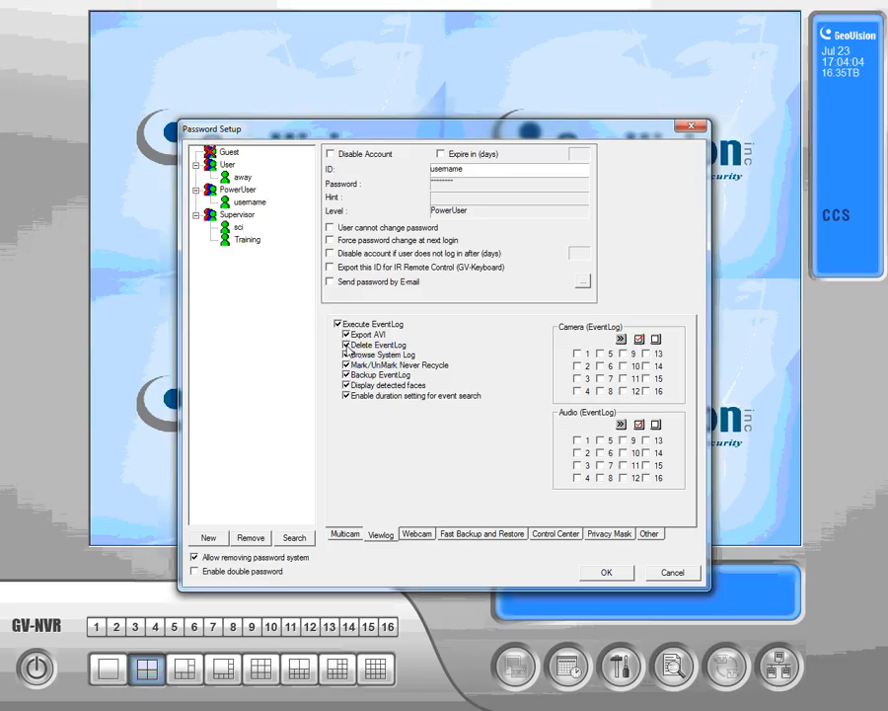
pyautogui.click(347, 345)
# - Disable E-Map in the PowerUser account's Webcam permissions, review its Multicam and Viewlog camera access, and save the setup
pyautogui.click(418, 539)
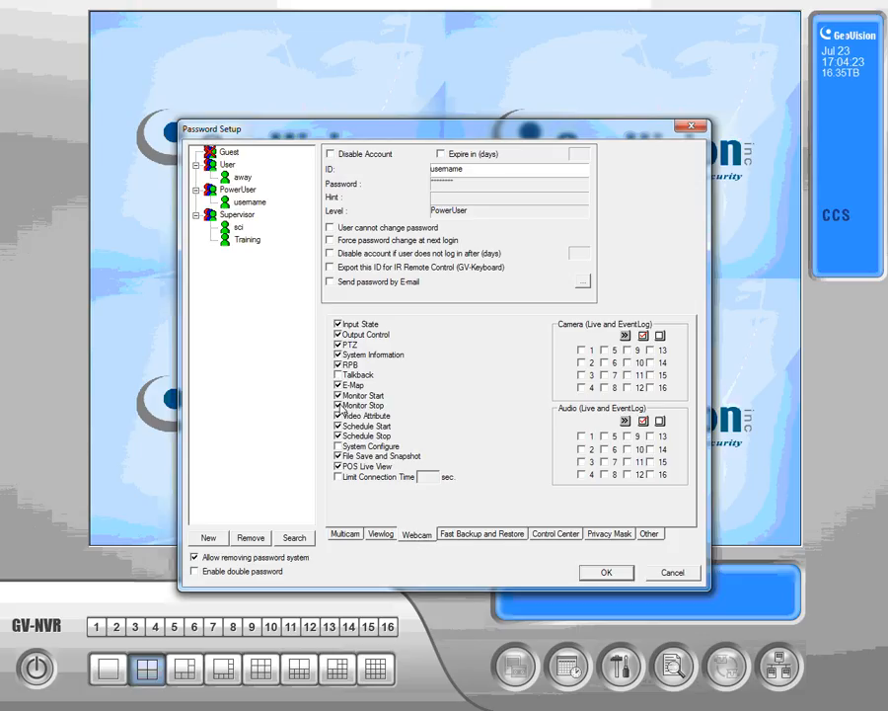
pyautogui.click(338, 384)
pyautogui.click(350, 538)
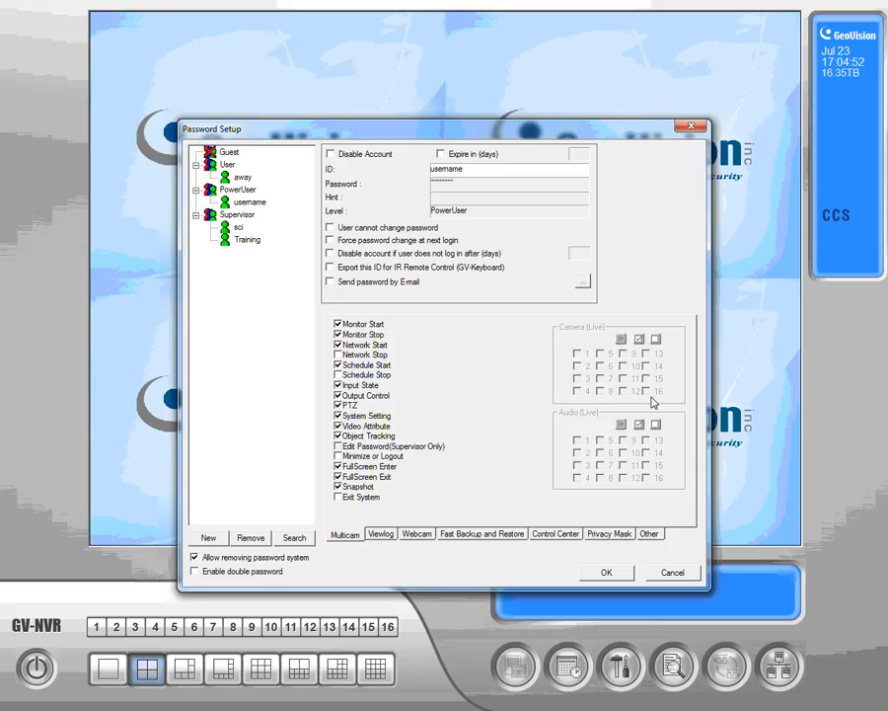
pyautogui.click(382, 535)
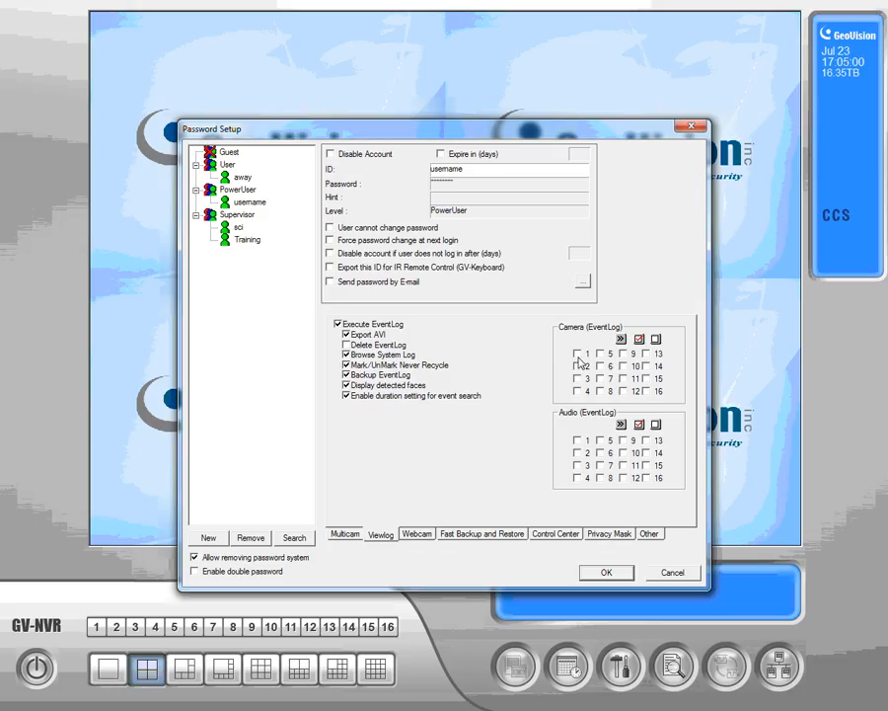
pyautogui.click(604, 573)
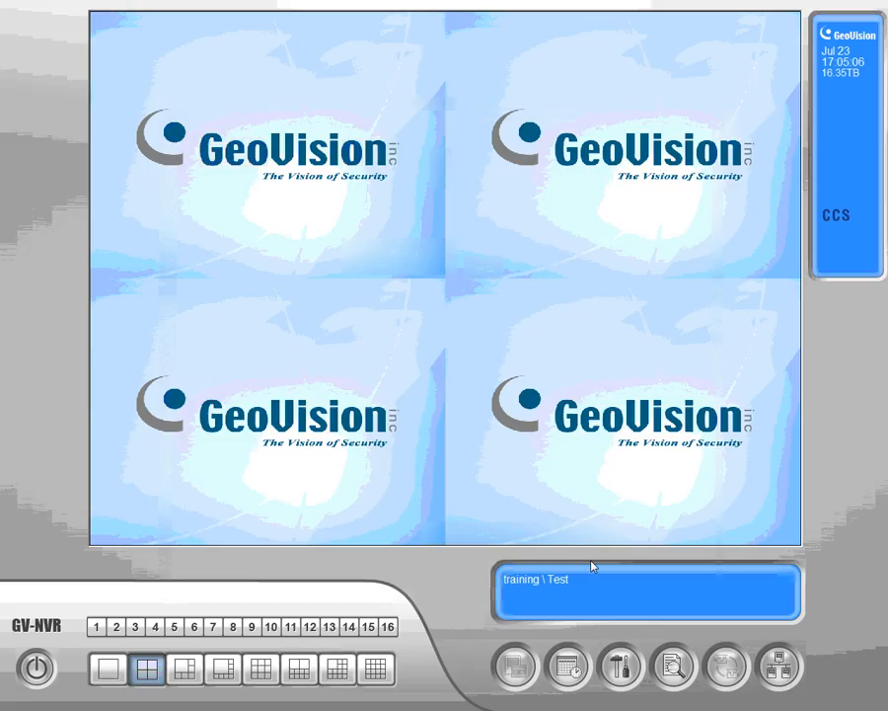
pyautogui.press('super')
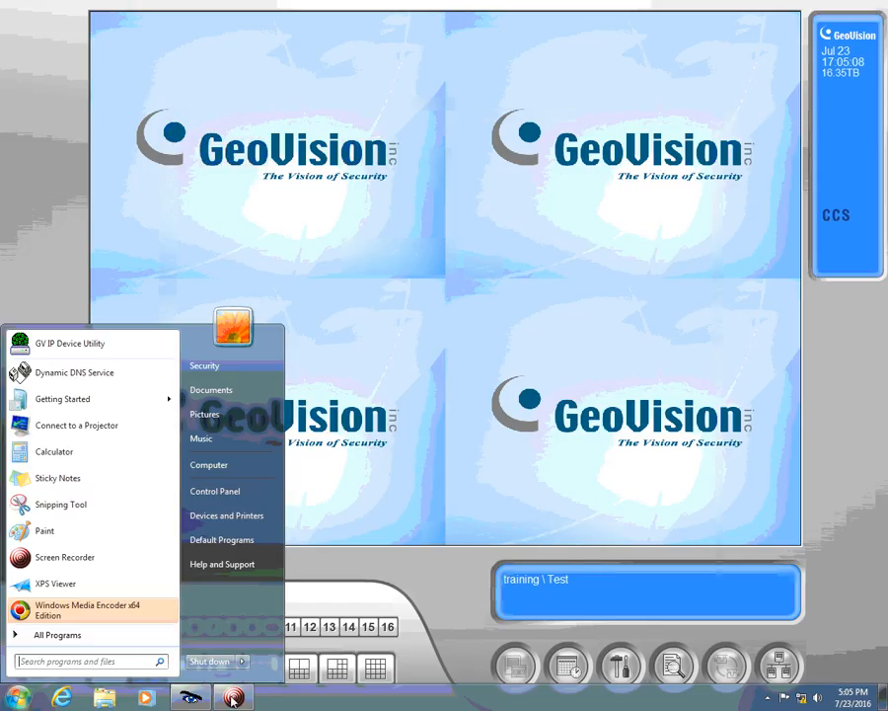
pyautogui.click(46, 229)
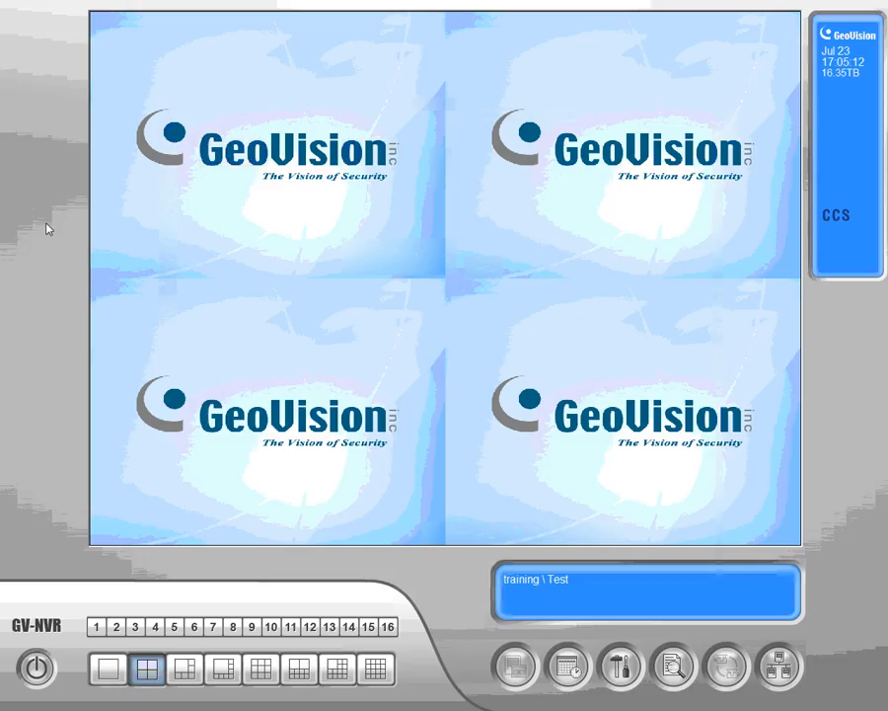
pyautogui.press('l')
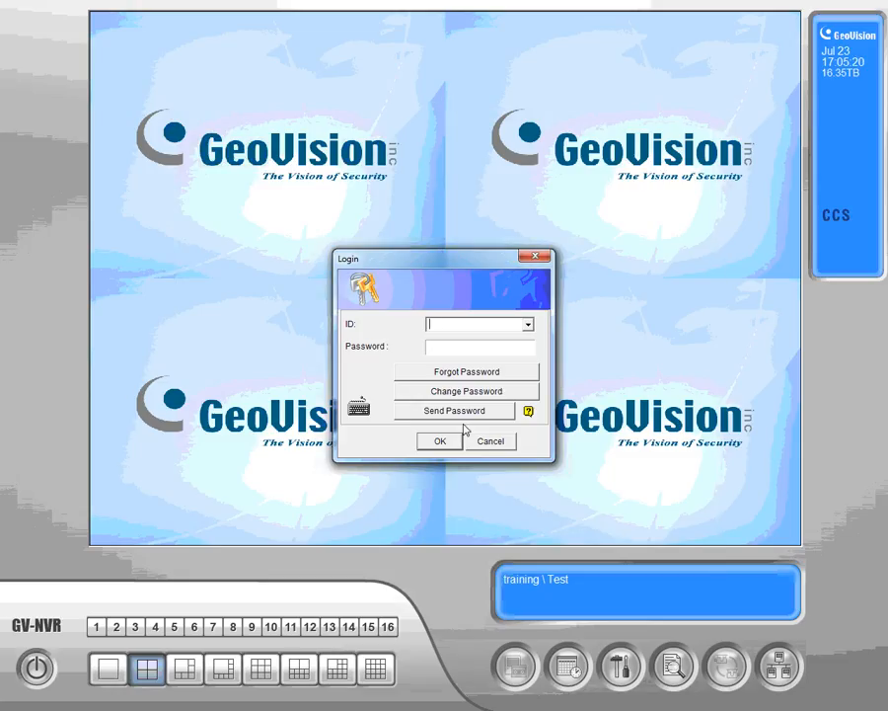
pyautogui.click(492, 440)
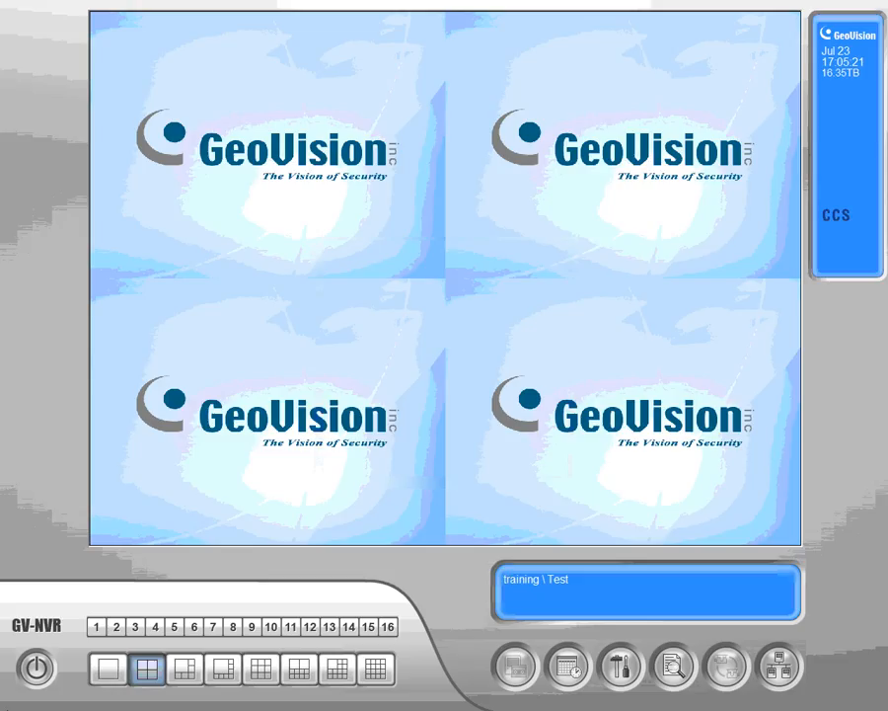